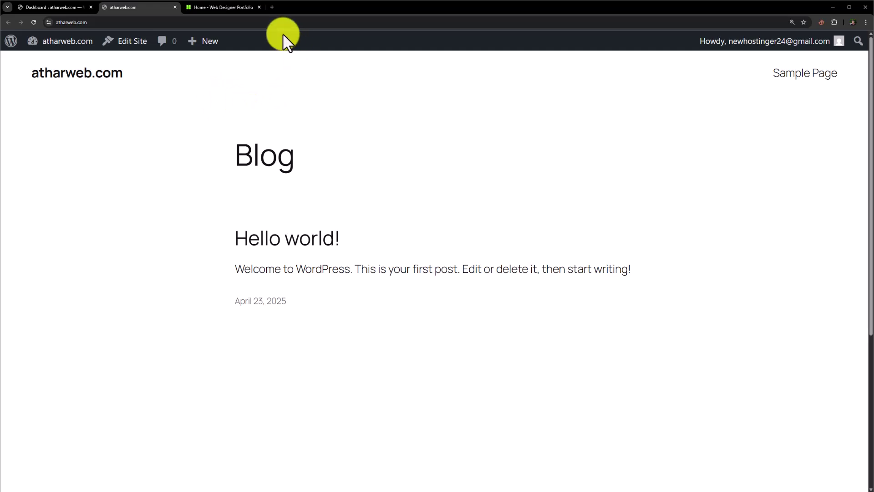
- Browse the Web Designer Portfolio demo page down to its contact footer
click(229, 6)
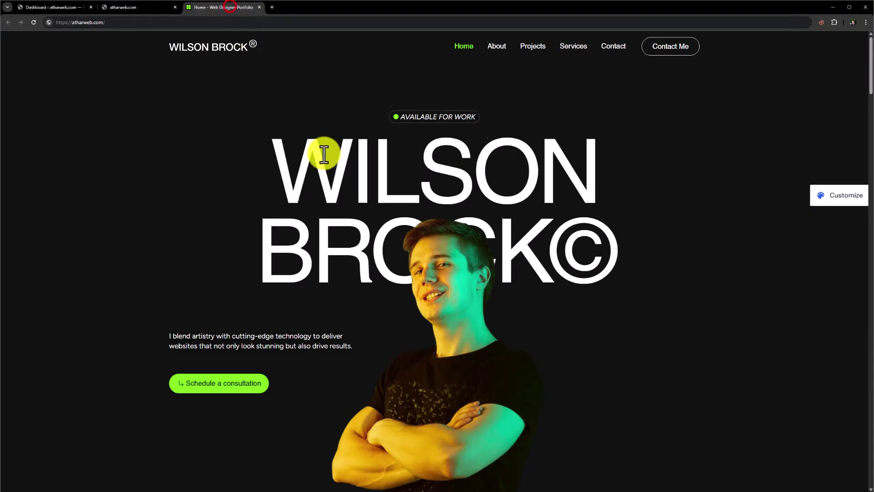
scroll(324, 152, down, 15)
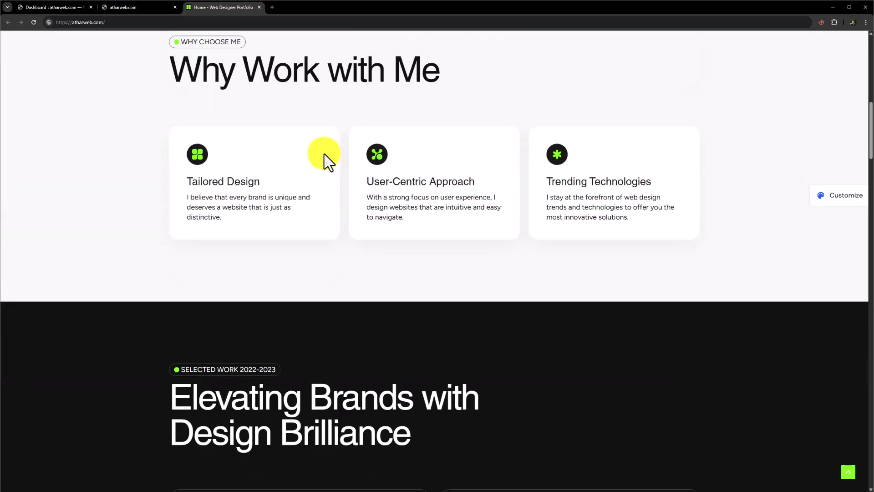
scroll(323, 152, down, 15)
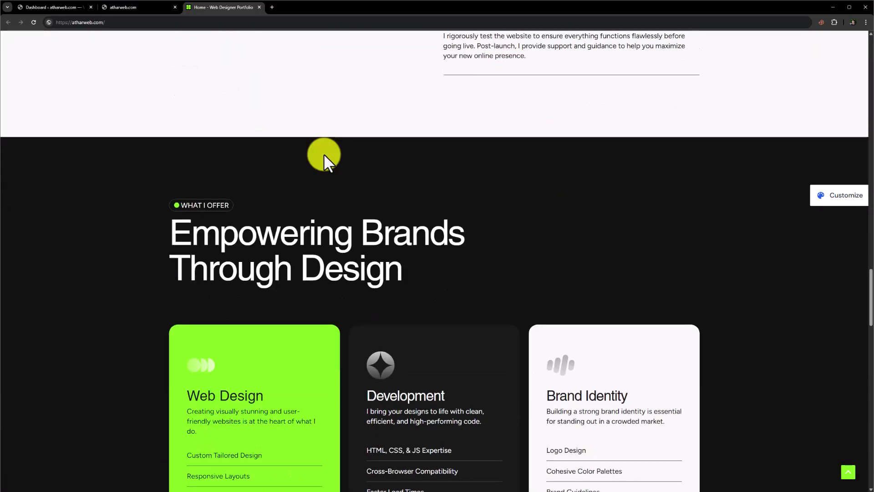
scroll(324, 154, down, 15)
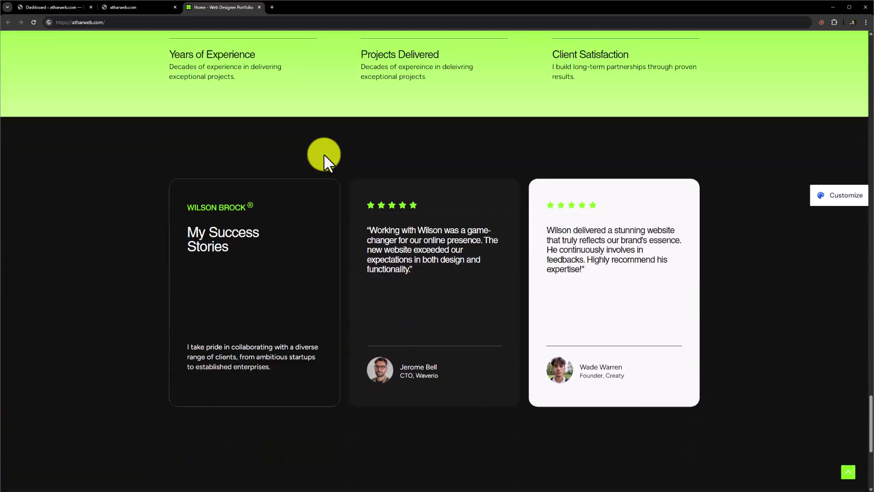
scroll(334, 147, down, 2)
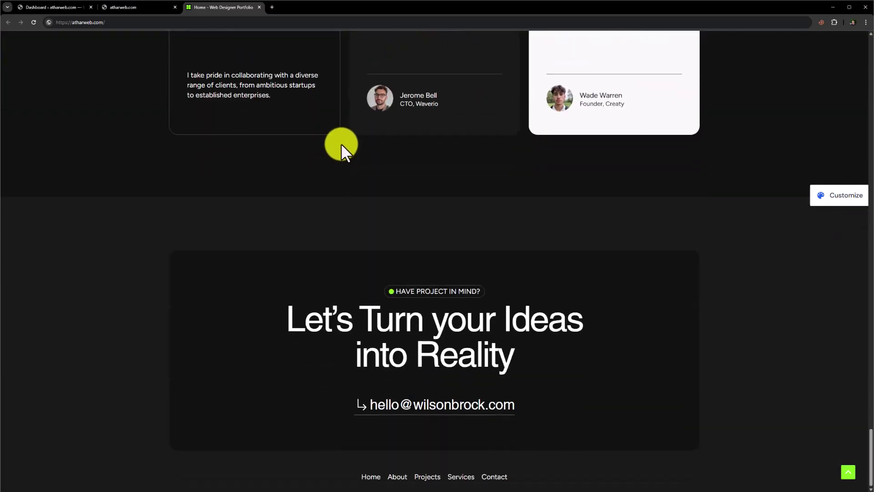
- From the admin dashboard, go to Appearance > Themes > Add Theme
click(50, 7)
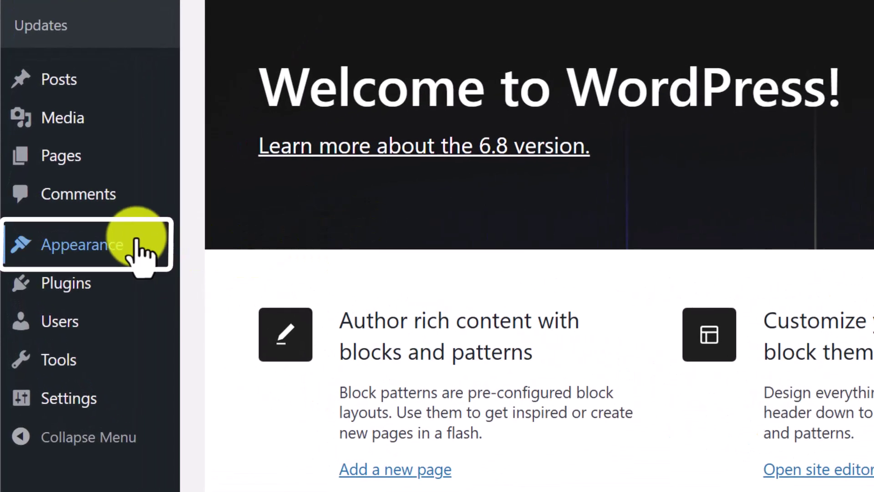
mouse_move(74, 230)
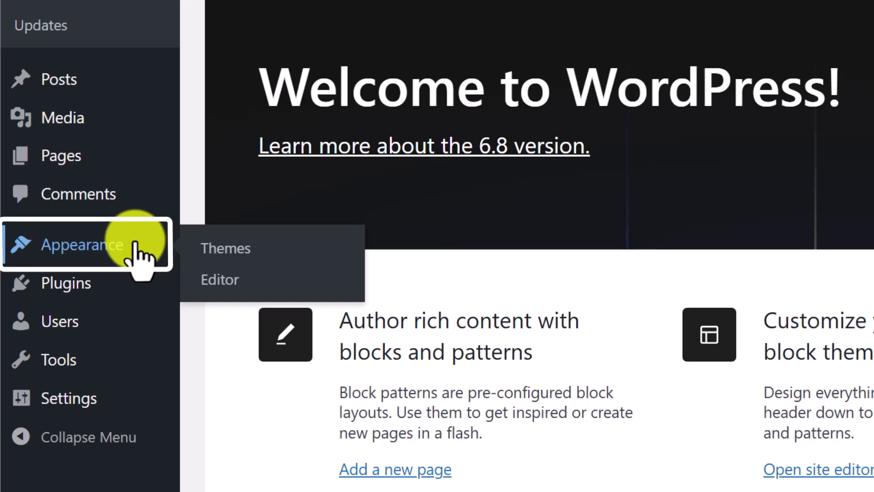
click(218, 246)
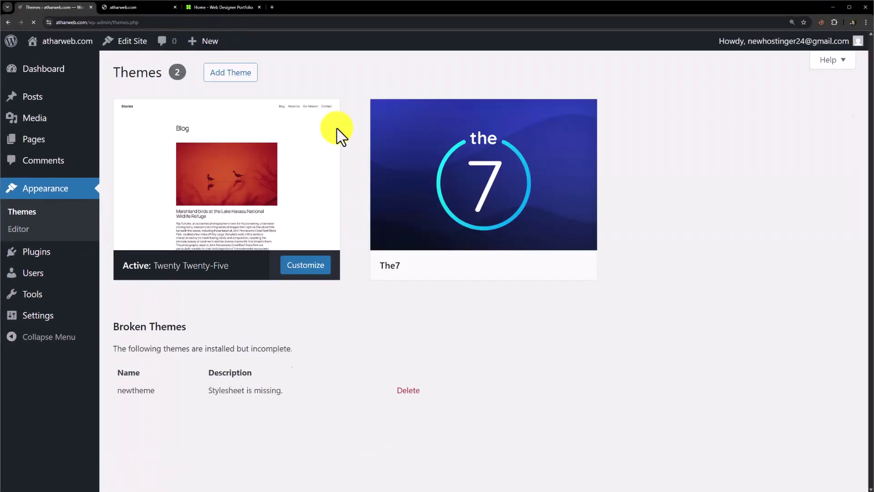
click(241, 76)
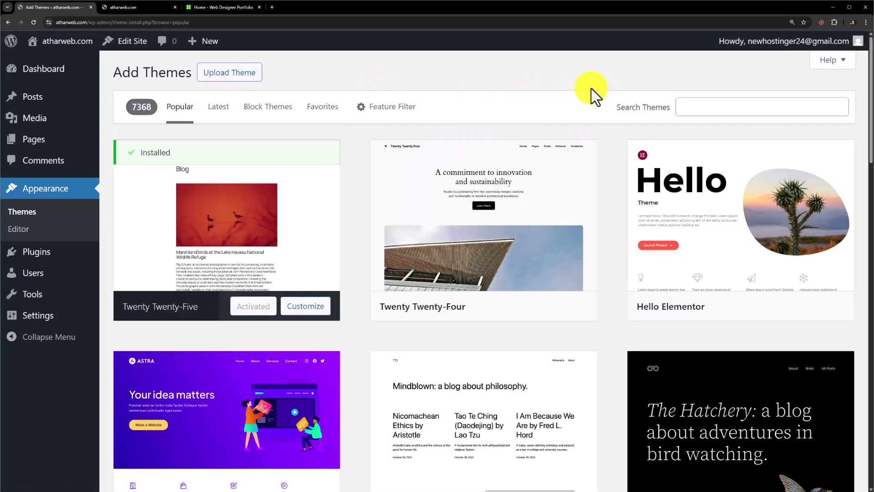
- Search the theme directory for 'astra', then install and activate Astra
click(741, 104)
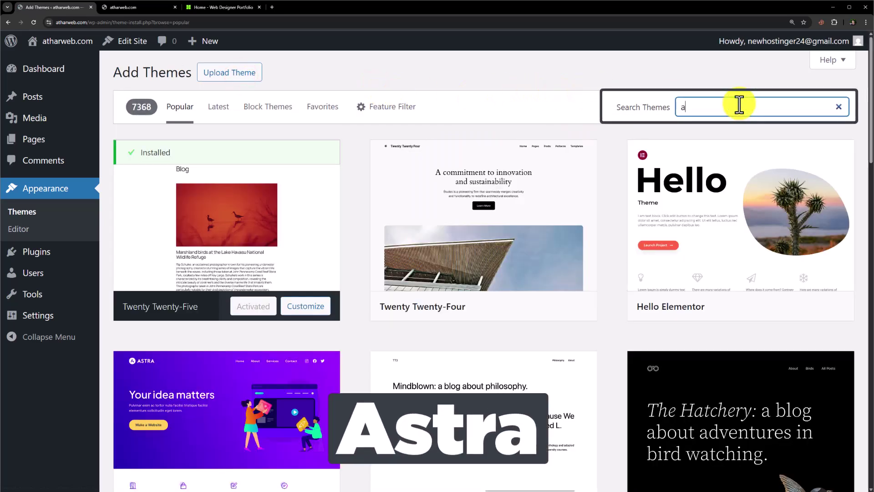
text(astra)
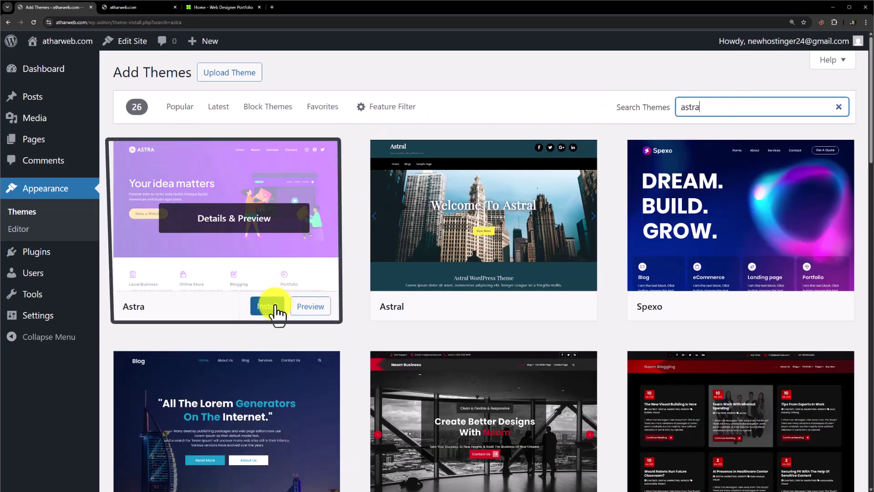
click(270, 305)
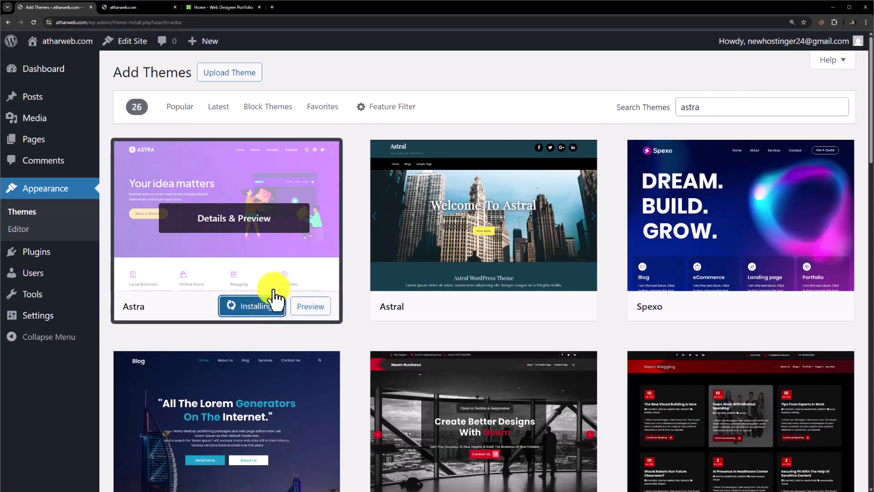
click(252, 309)
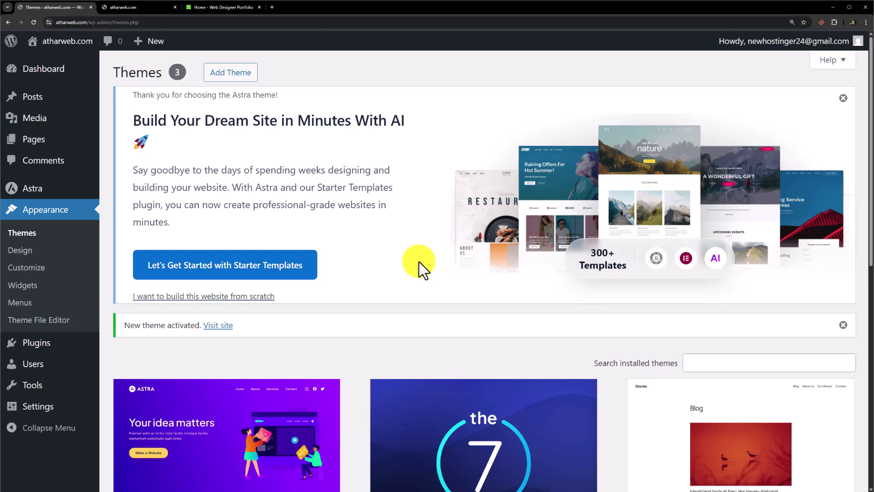
- Start Starter Templates, choose Build with Templates, and pick Elementor as page builder
click(230, 275)
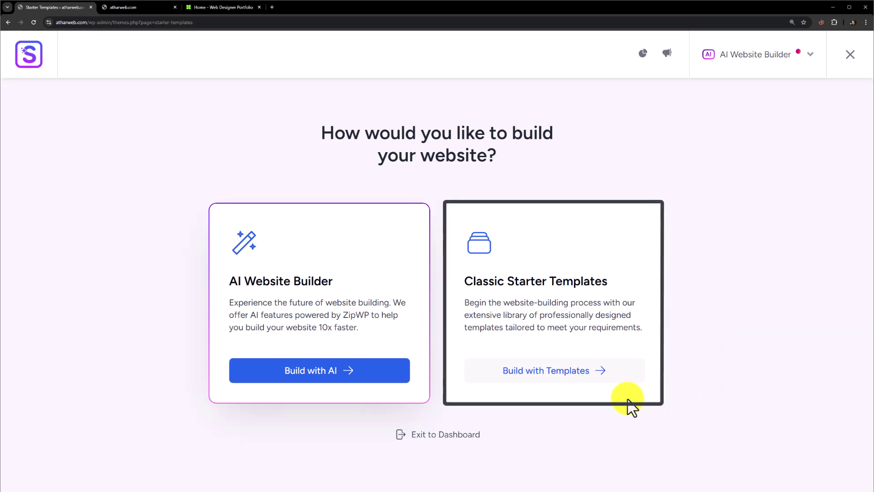
click(577, 370)
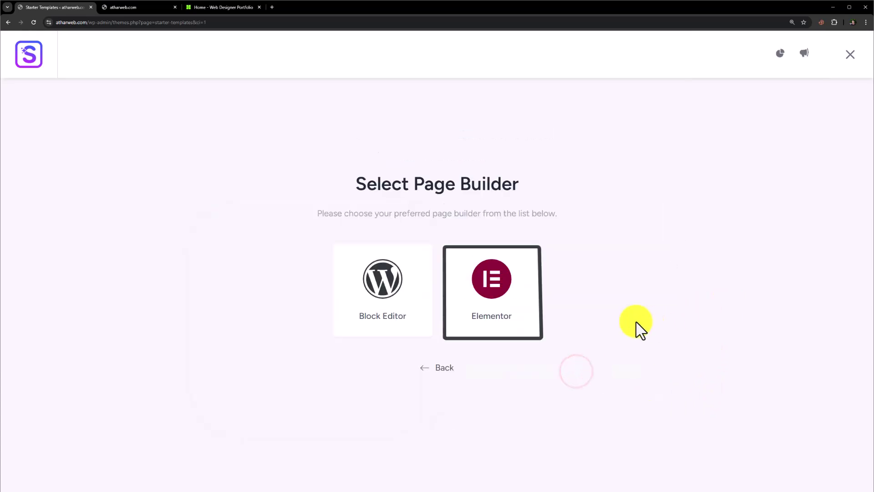
click(516, 281)
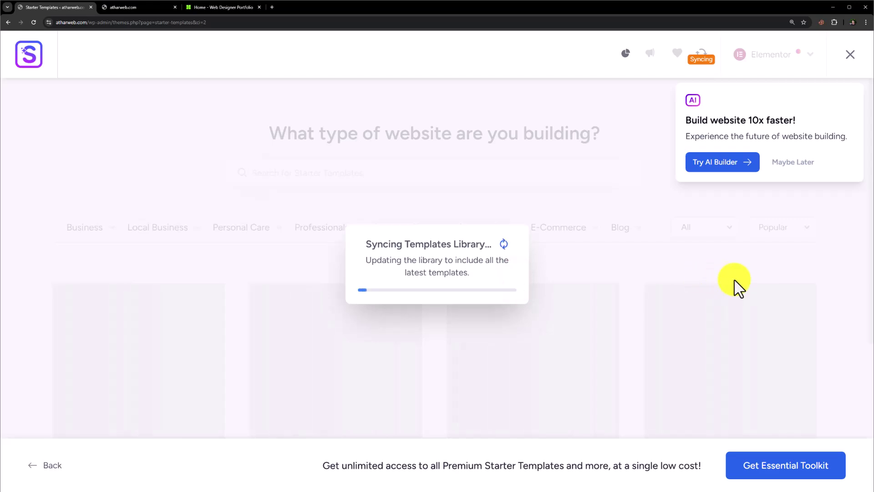
- Filter the template library to Personal Sites > Portfolio & CV
scroll(619, 267, down, 20)
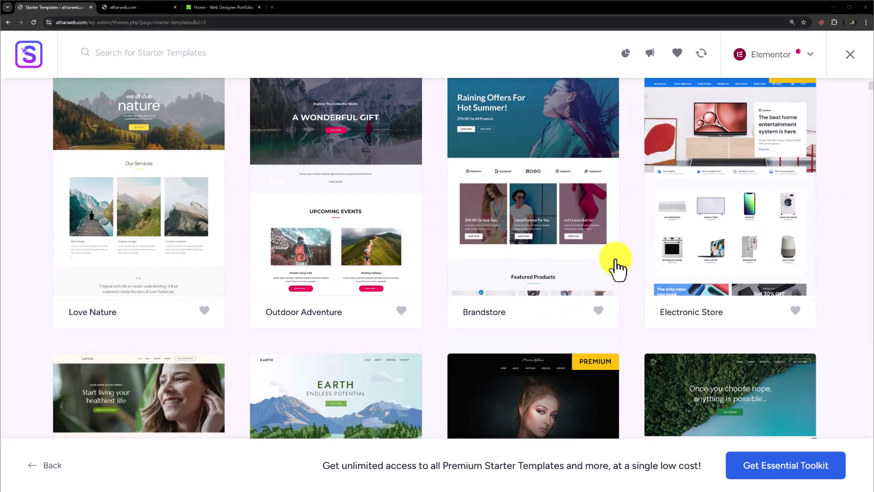
scroll(618, 269, down, 15)
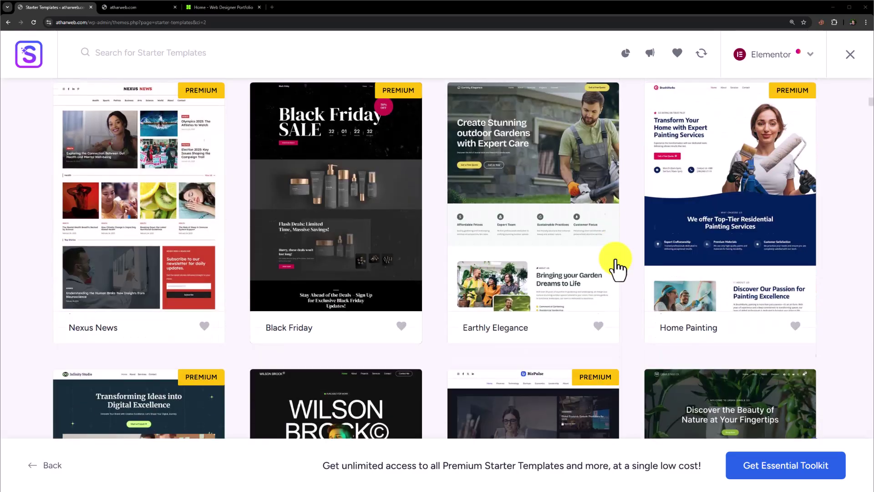
scroll(618, 266, down, 6)
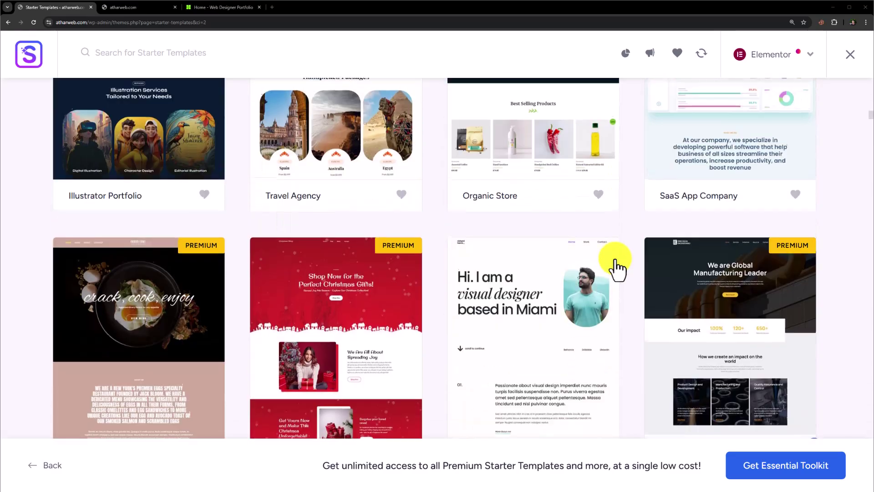
scroll(616, 266, up, 20)
scroll(612, 262, up, 3)
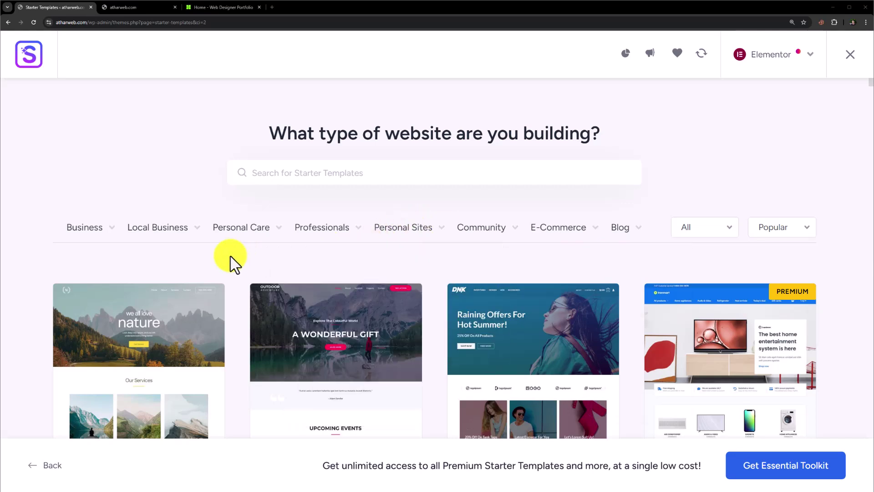
mouse_move(105, 232)
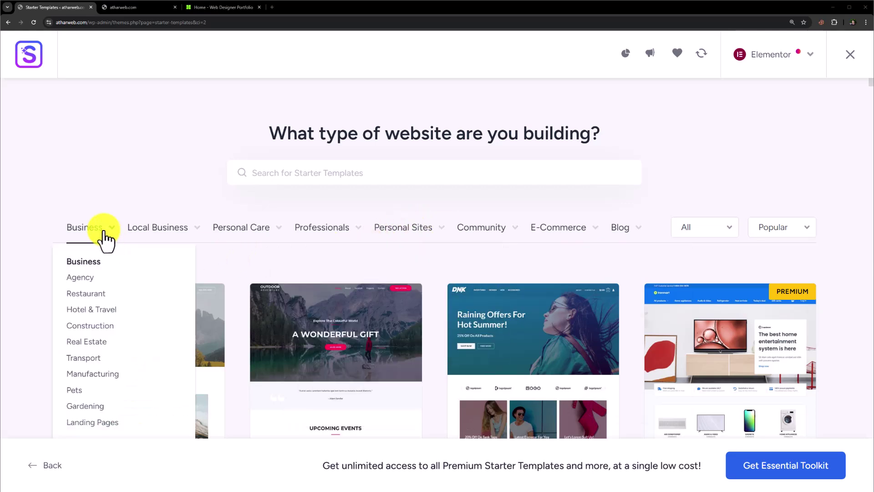
mouse_move(260, 241)
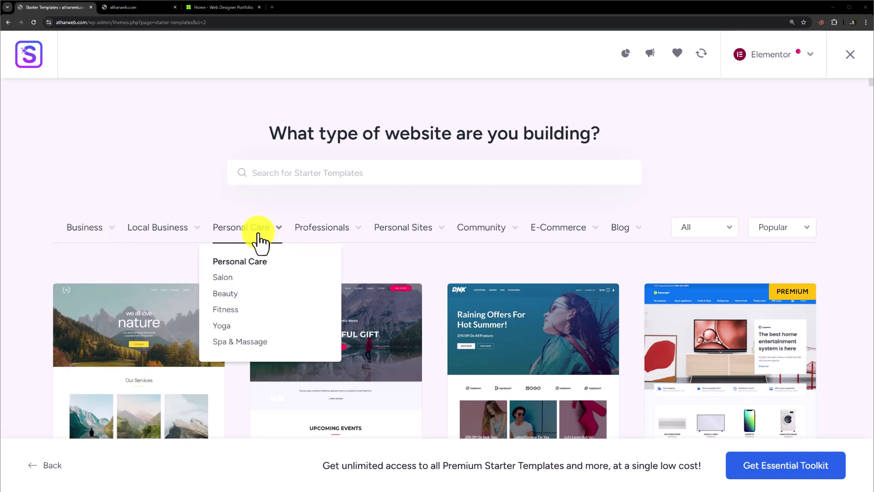
mouse_move(342, 246)
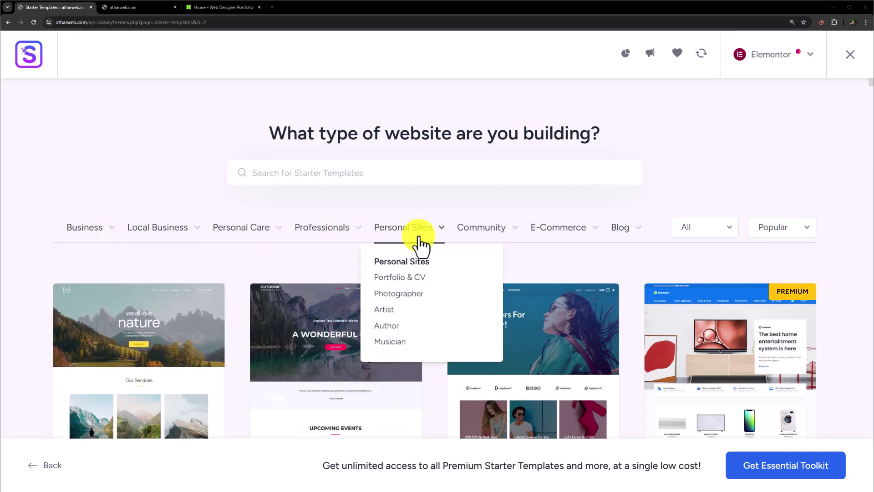
mouse_move(572, 243)
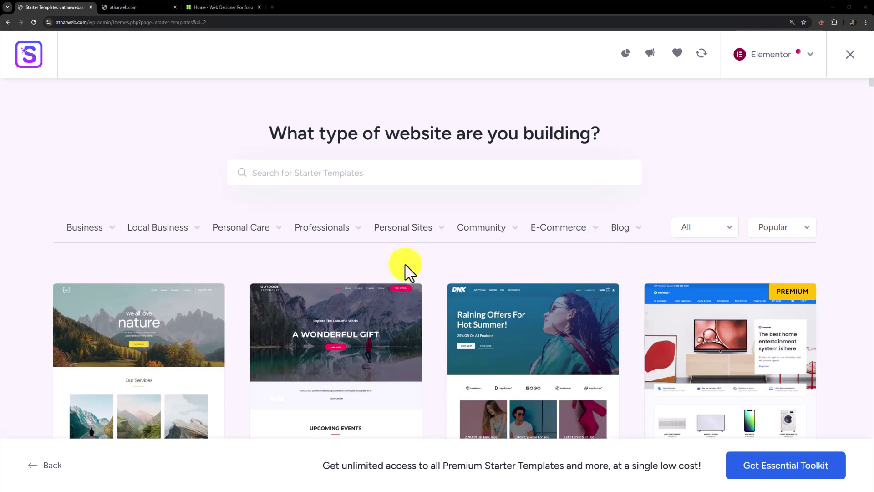
mouse_move(406, 220)
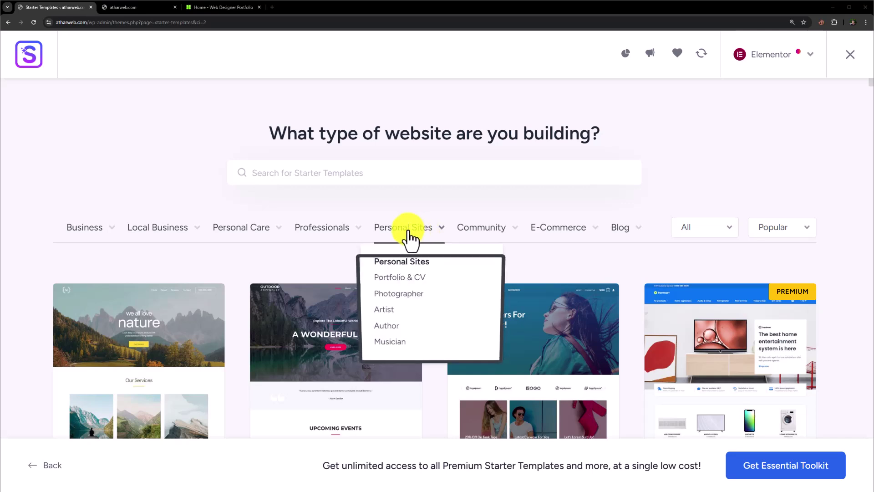
click(397, 278)
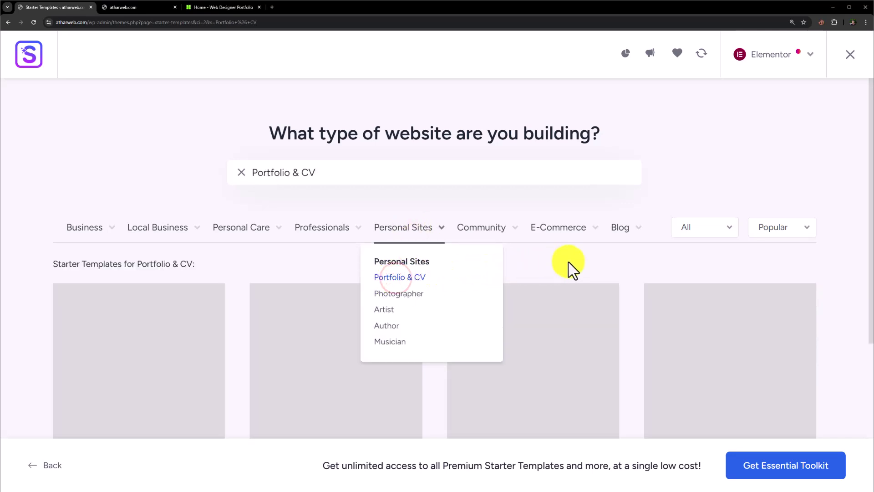
scroll(570, 270, down, 2)
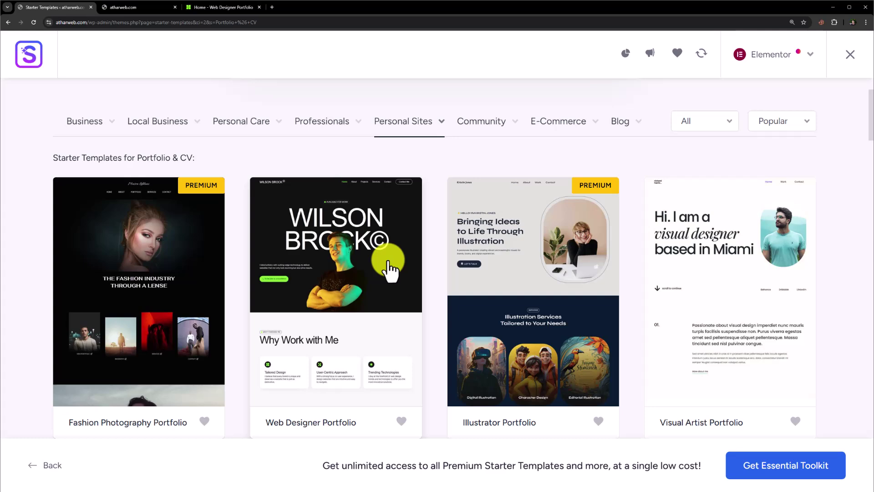
scroll(389, 271, down, 3)
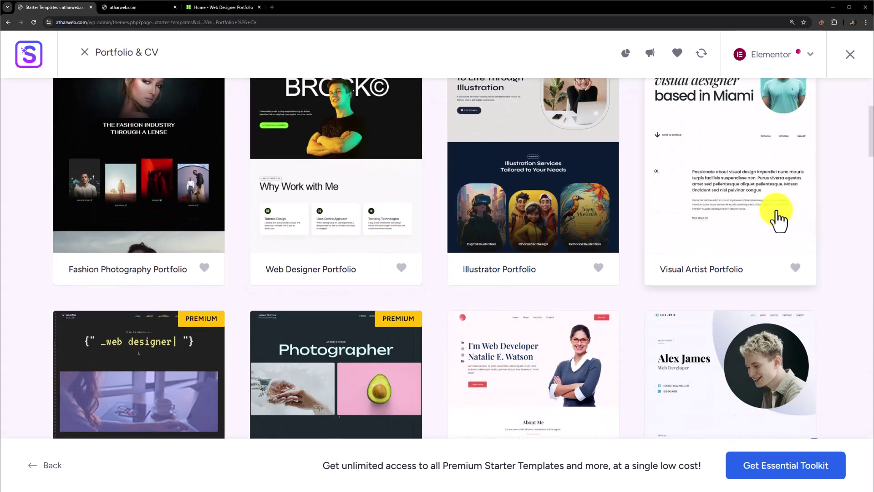
scroll(778, 219, down, 2)
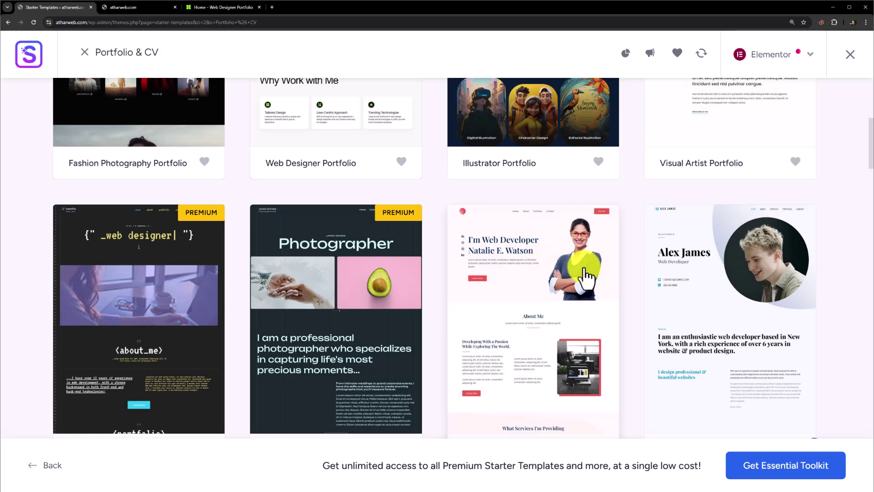
scroll(580, 273, up, 7)
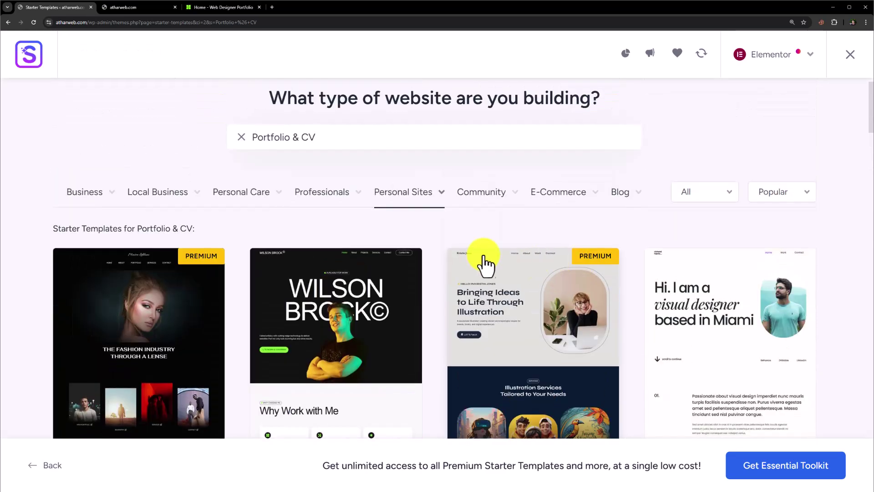
scroll(336, 310, down, 2)
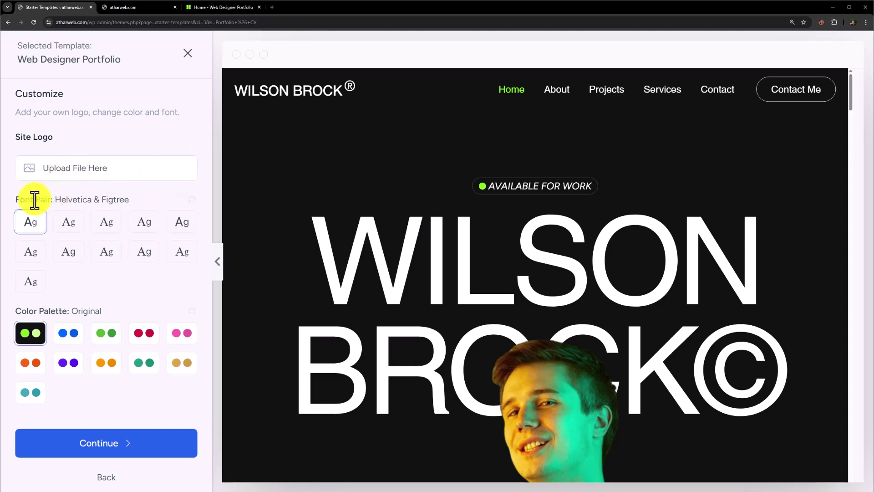
- Choose Web Designer Portfolio, keep the default font pair and color palette, and continue
drag(18, 199, 66, 226)
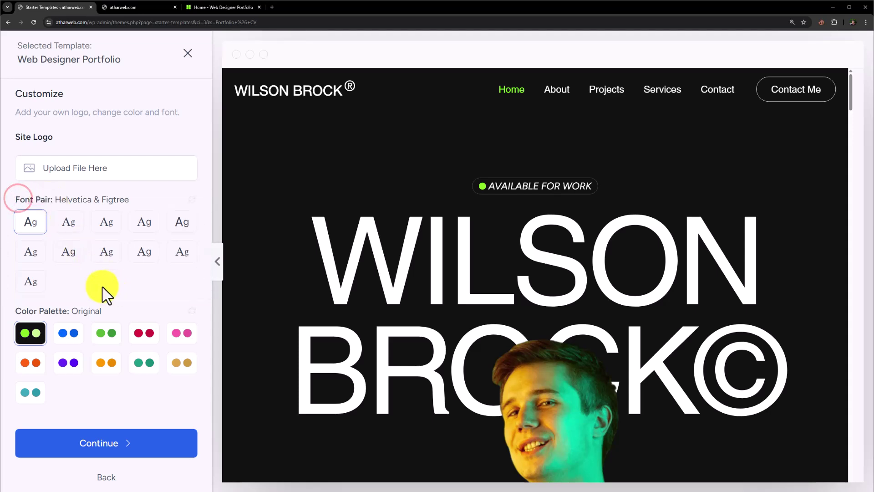
drag(15, 308, 72, 309)
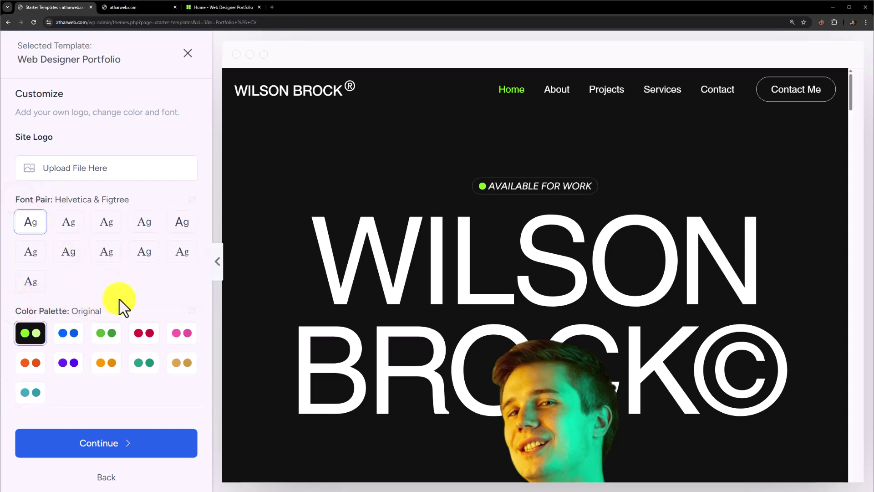
click(111, 448)
- Skip extra features, accept the settings overwrite, and submit to build the website
scroll(107, 366, down, 1)
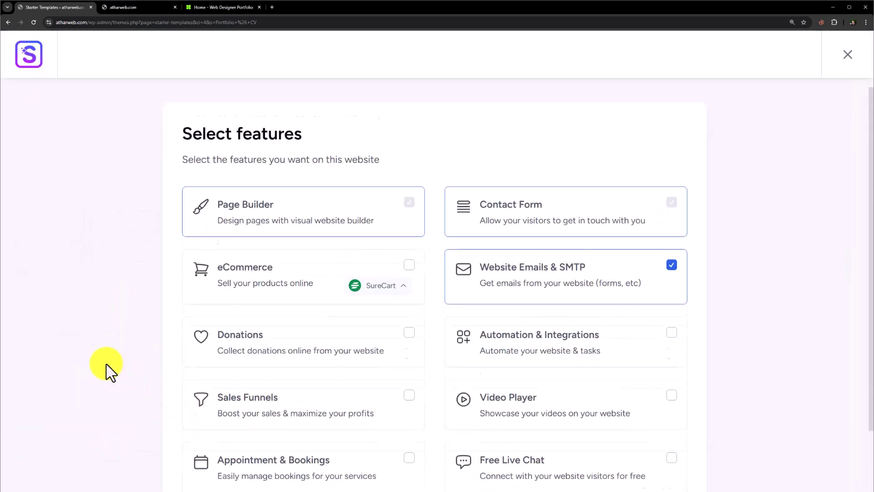
scroll(107, 367, down, 3)
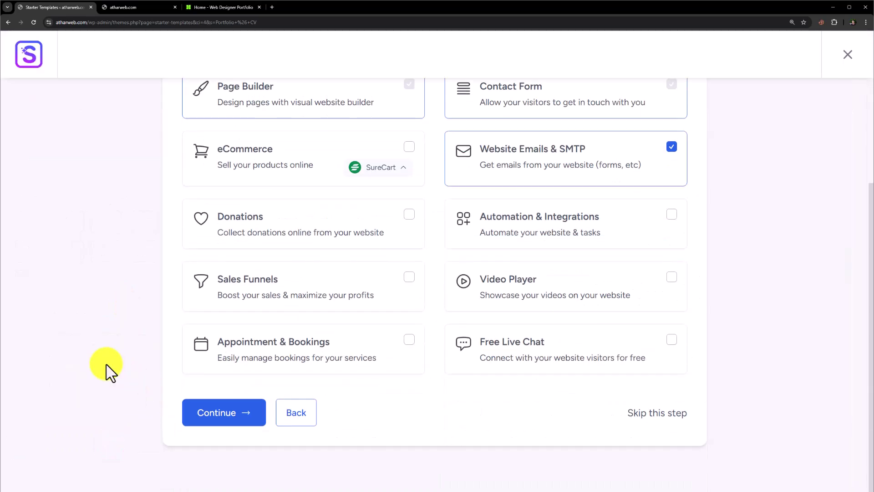
click(654, 414)
scroll(319, 359, down, 3)
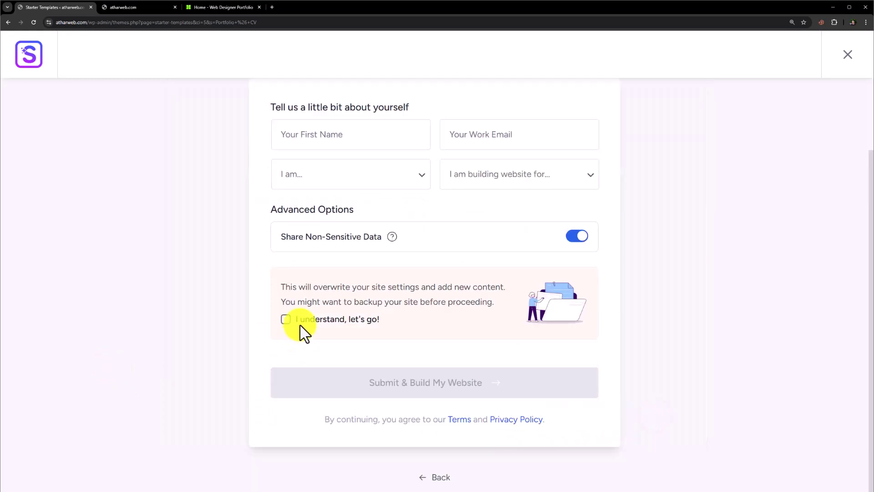
drag(321, 321, 376, 321)
click(286, 319)
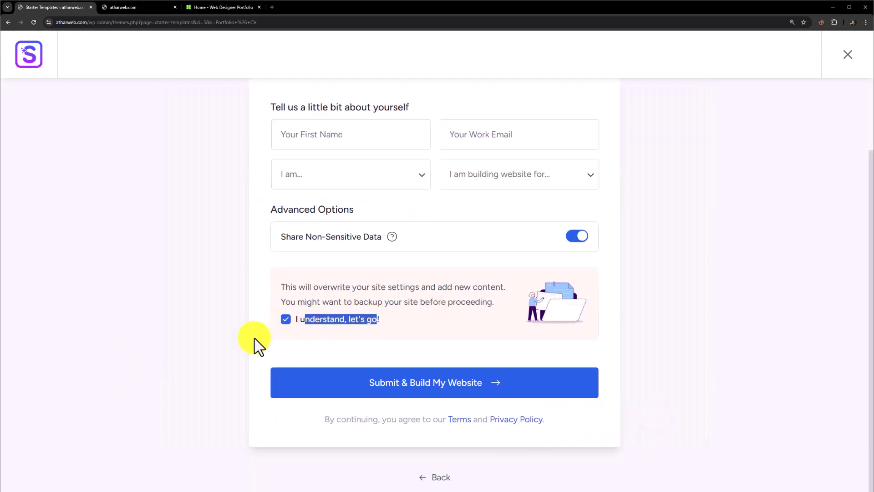
click(390, 392)
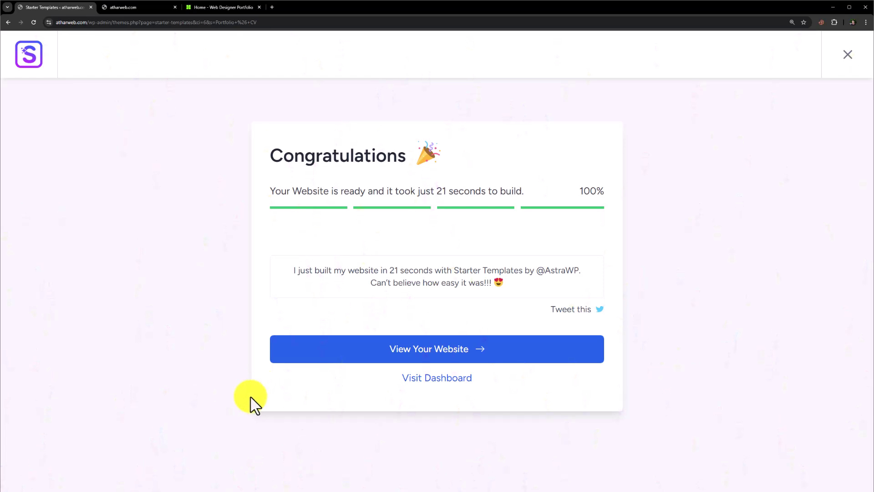
- View the newly built site, then launch Elementor on the Home page
click(316, 359)
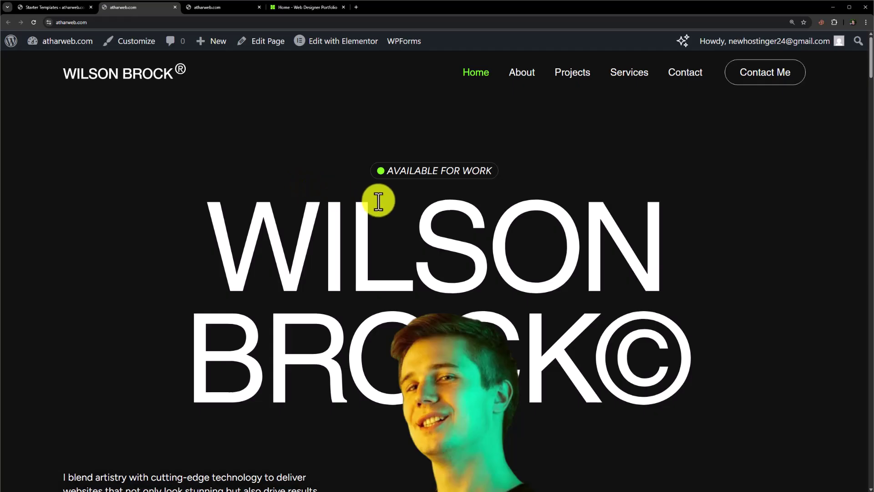
scroll(377, 200, down, 15)
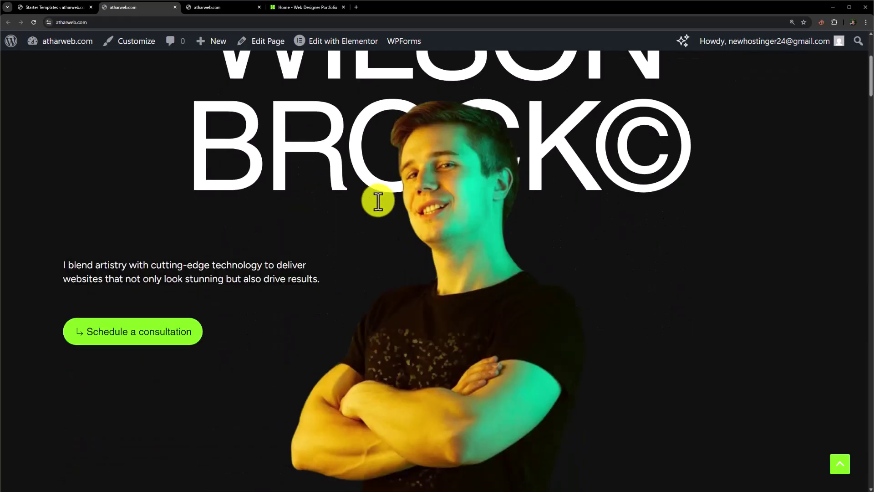
scroll(378, 200, down, 20)
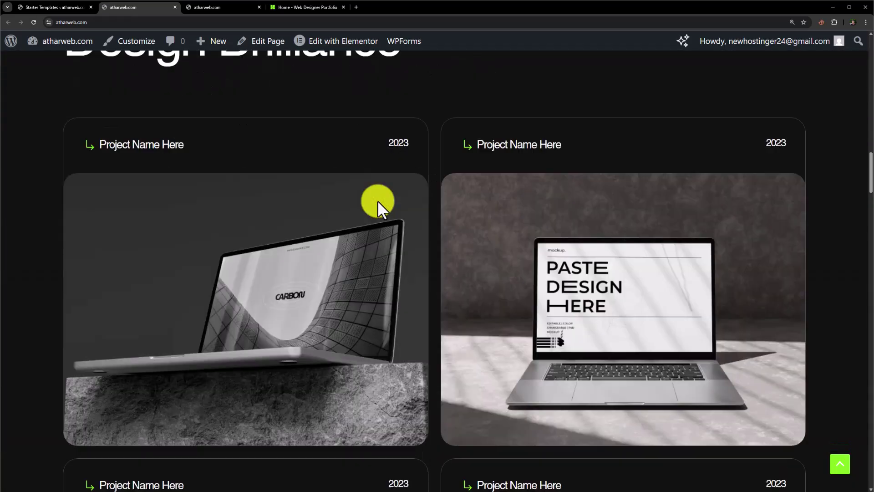
scroll(378, 209, down, 20)
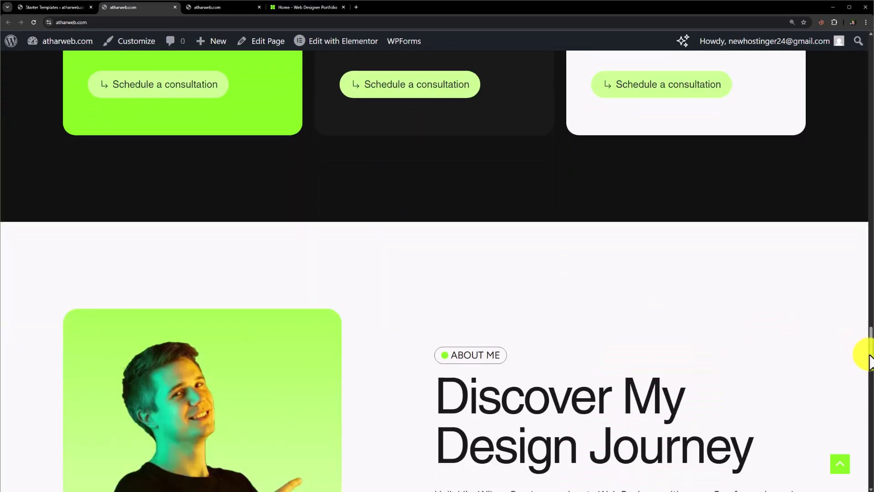
drag(869, 361, 813, 95)
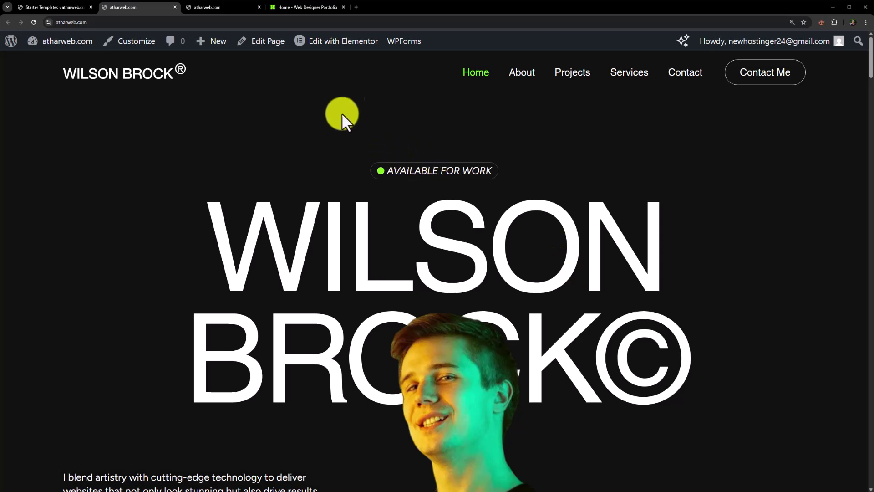
click(352, 51)
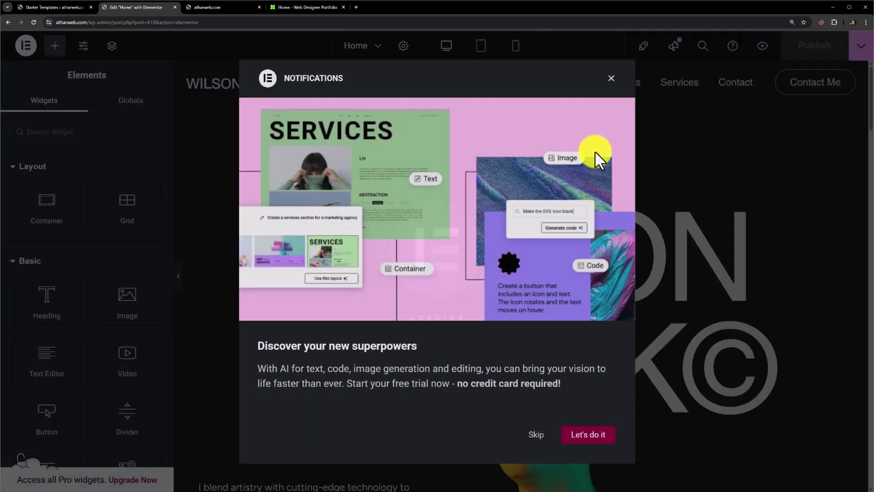
- Dismiss notifications and replace the hero title's placeholder name with the owner's first and last name
click(709, 142)
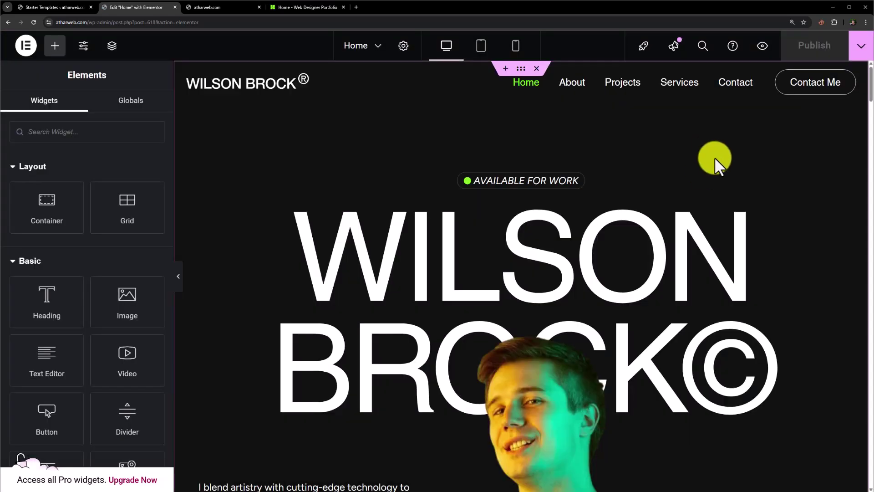
click(660, 243)
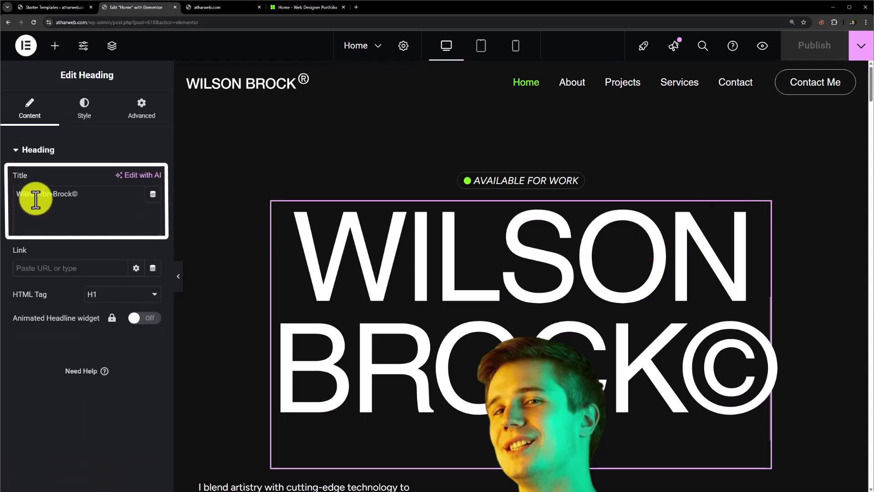
drag(38, 195, 5, 198)
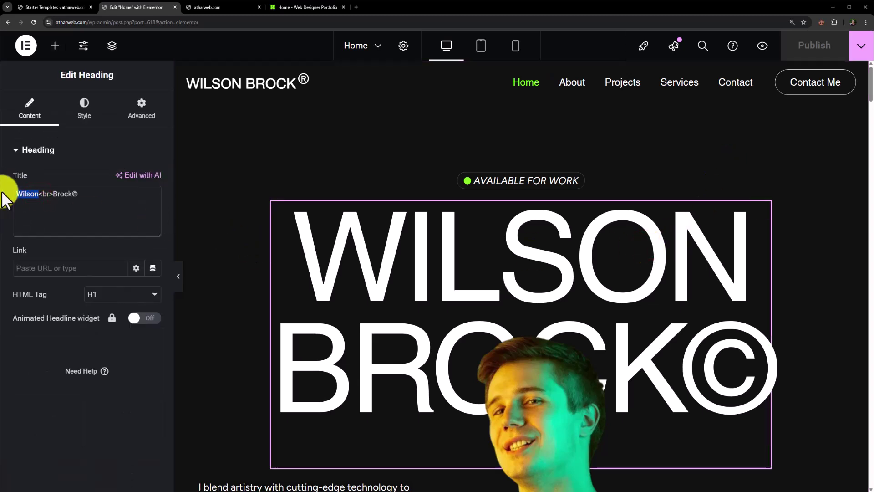
text(Athar)
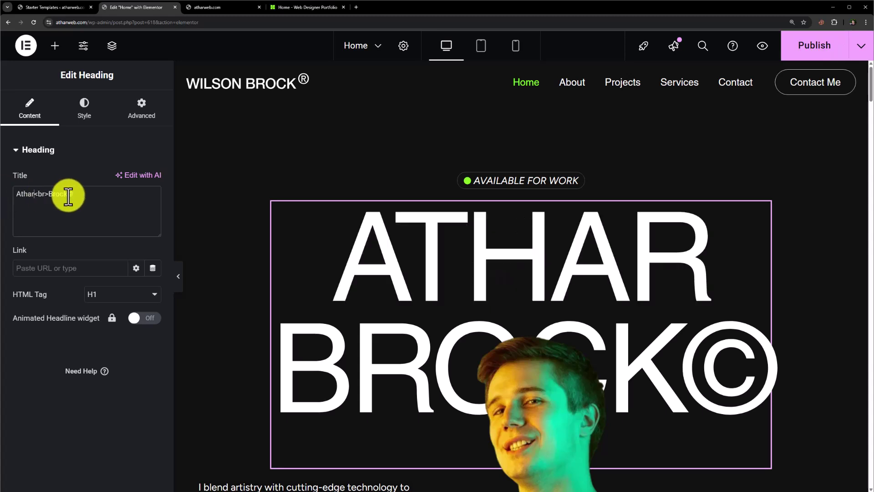
drag(68, 196, 49, 194)
text(Bashir)
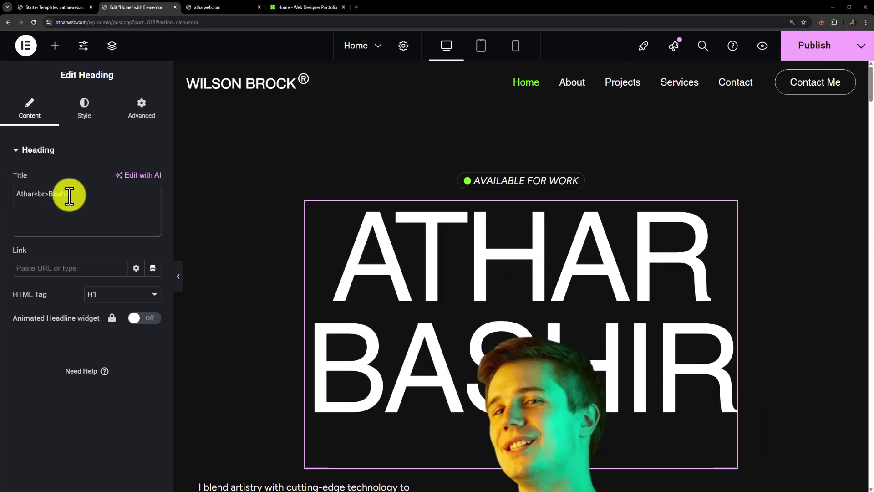
scroll(776, 205, down, 3)
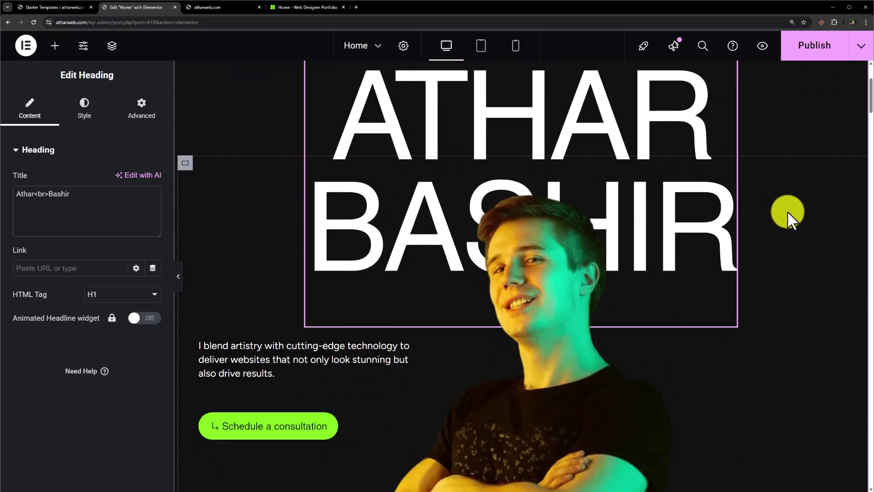
scroll(787, 211, down, 4)
click(594, 280)
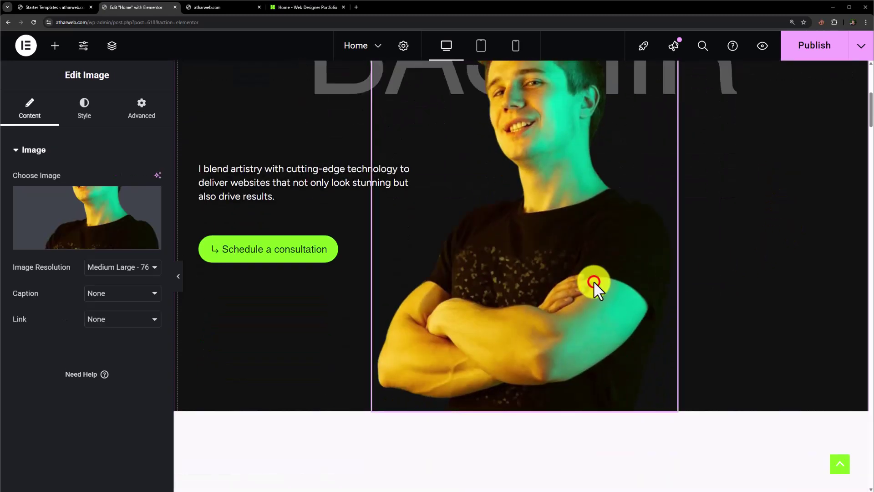
click(82, 242)
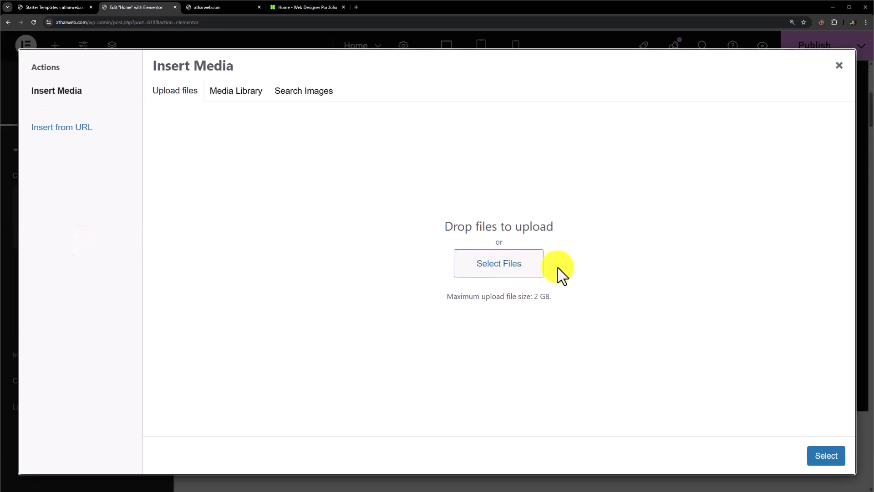
click(838, 68)
scroll(710, 214, up, 4)
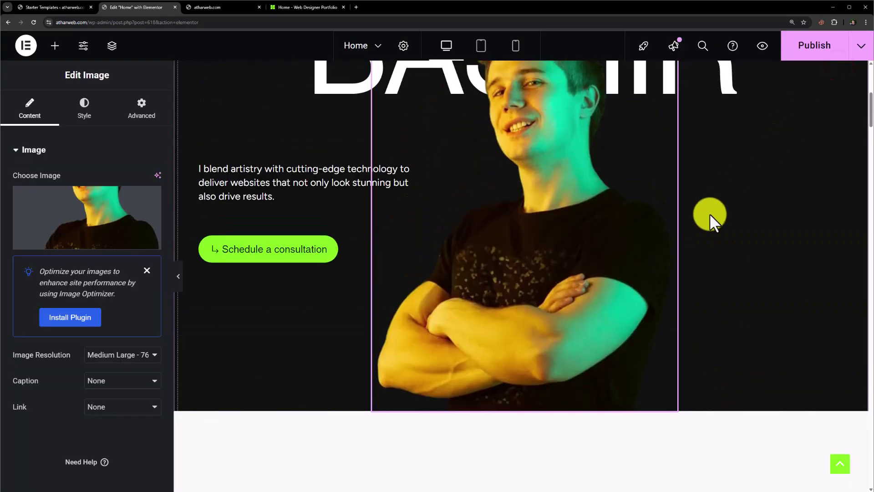
scroll(709, 213, down, 3)
scroll(715, 204, up, 2)
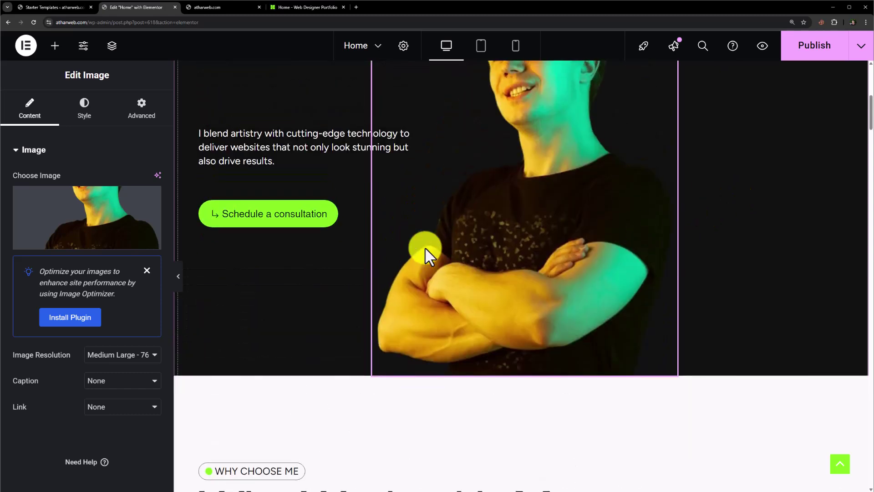
- Select the Schedule a consultation button and check its label text and # link
click(331, 211)
drag(95, 205, 131, 205)
drag(64, 244, 2, 250)
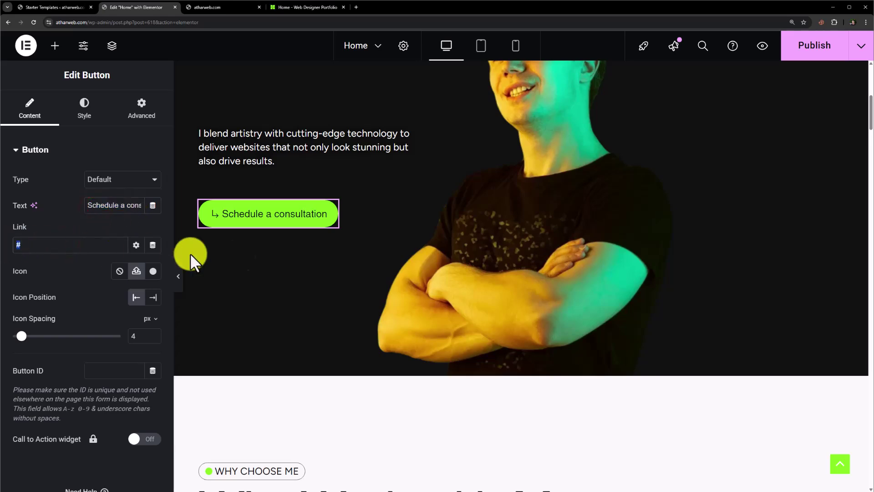
- Scroll through the page and publish the edited Home page
scroll(481, 278, down, 8)
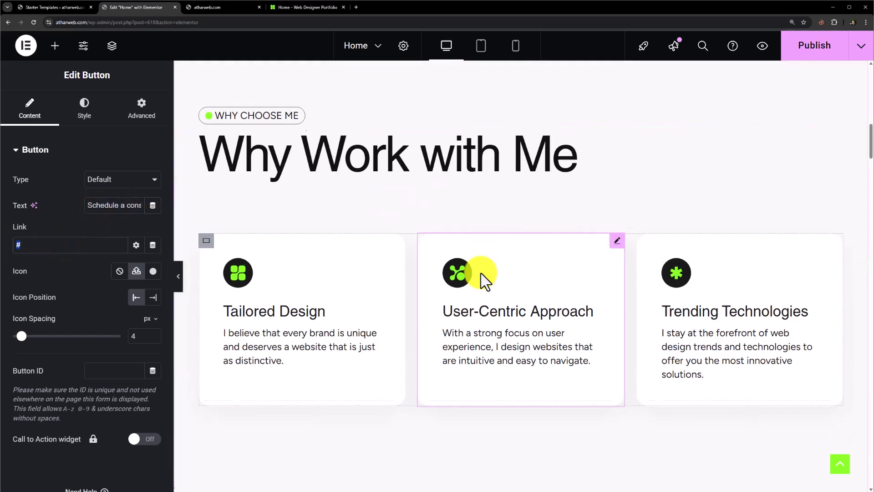
scroll(481, 276, down, 4)
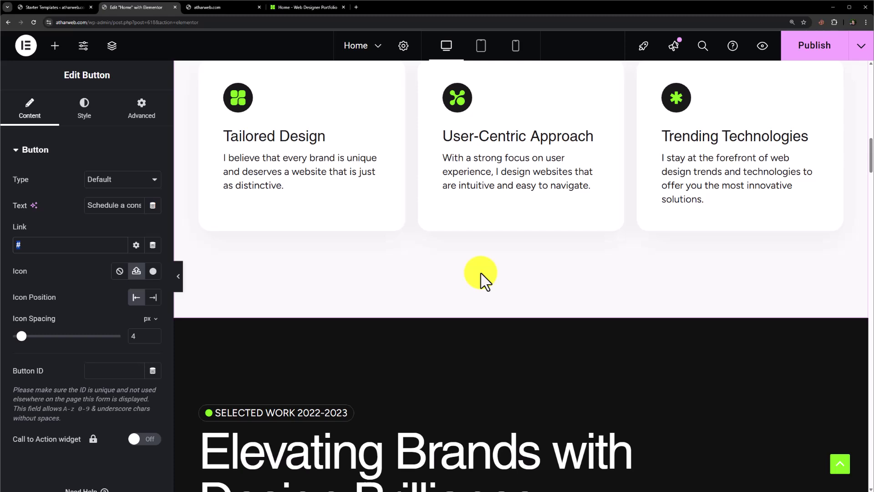
scroll(480, 273, down, 20)
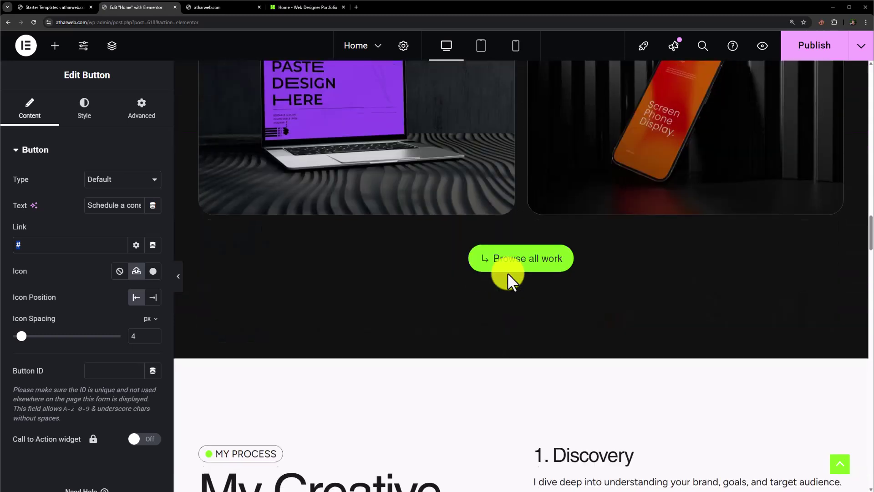
scroll(507, 273, down, 9)
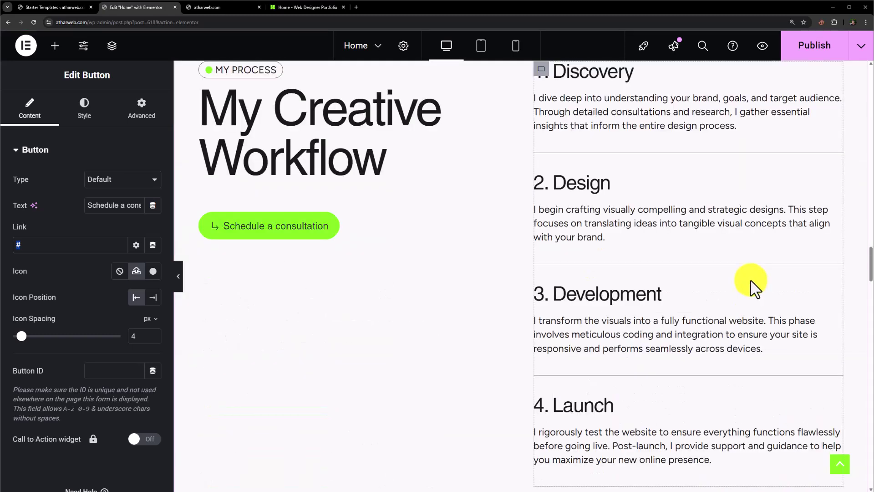
click(815, 50)
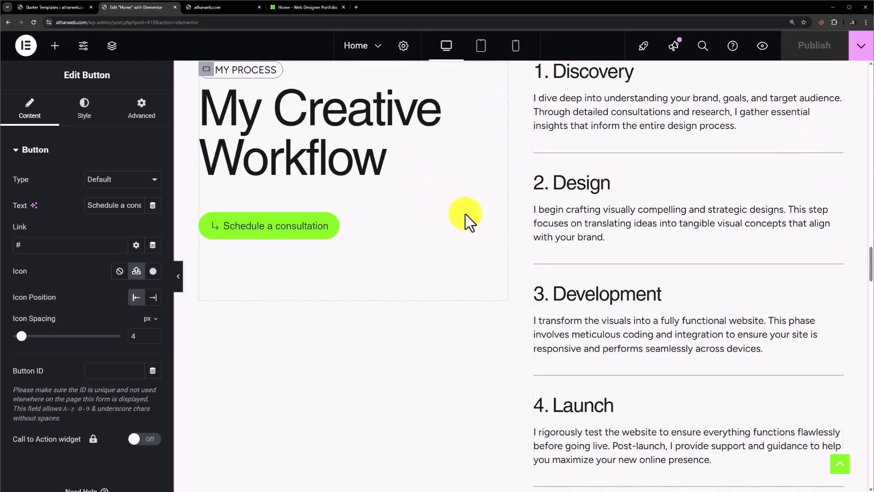
- Load the About page in Elementor and scroll down through its ABOUT heading, welcome text and Download Resume button
click(374, 51)
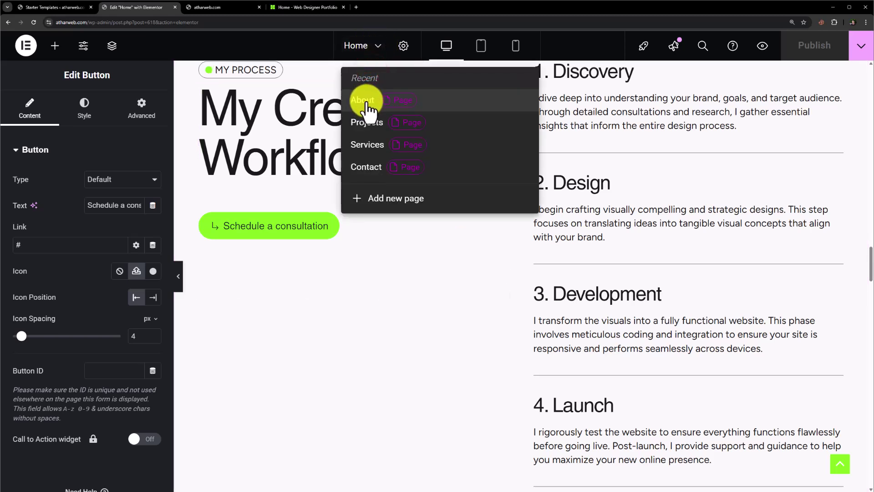
click(363, 101)
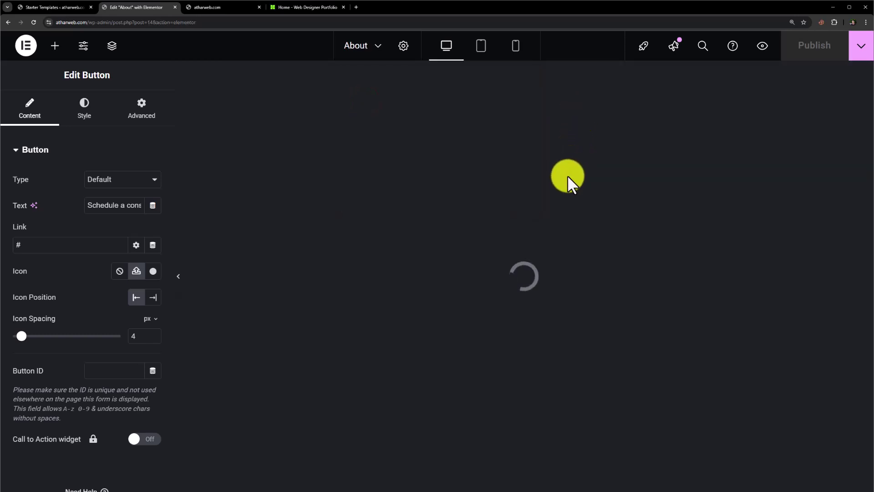
scroll(619, 195, down, 3)
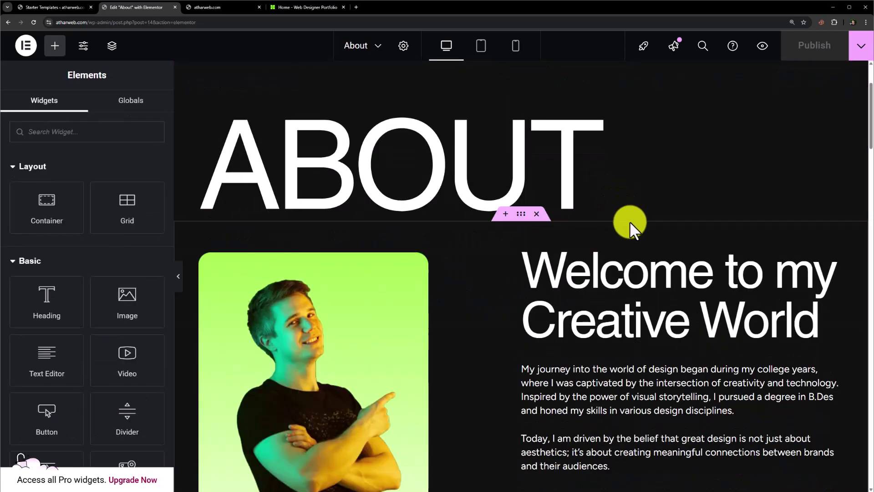
scroll(511, 181, down, 3)
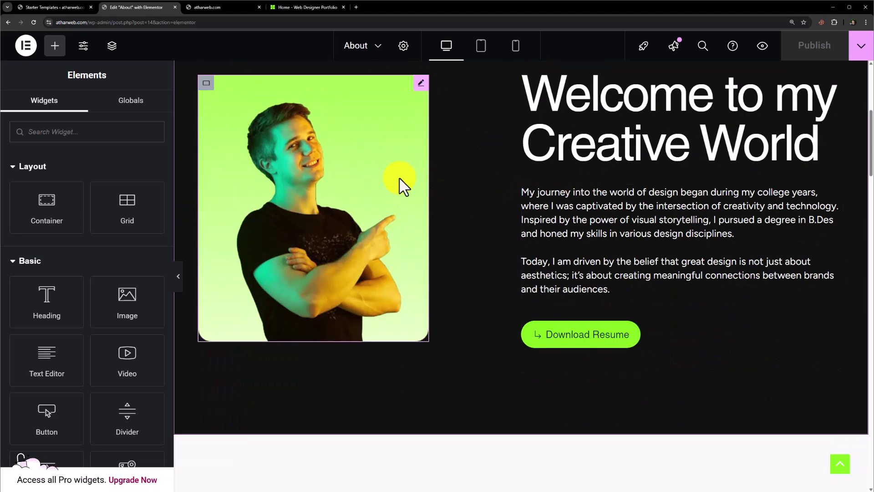
scroll(400, 182, down, 10)
scroll(399, 184, down, 2)
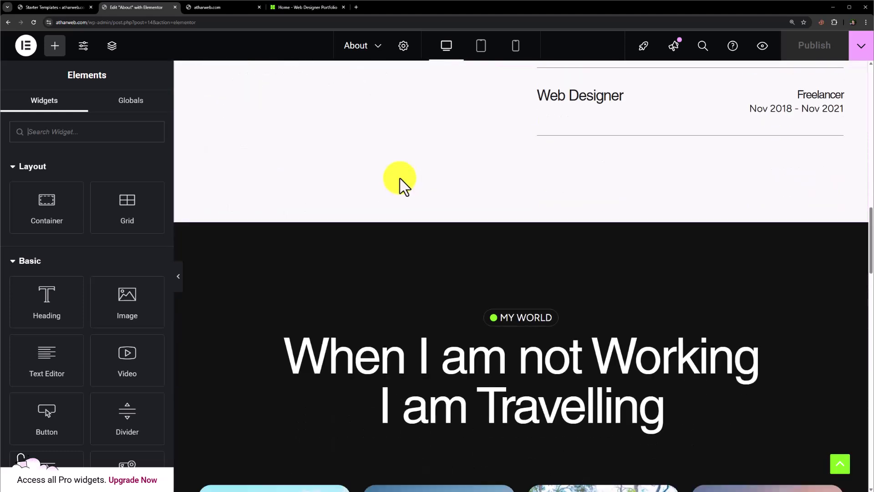